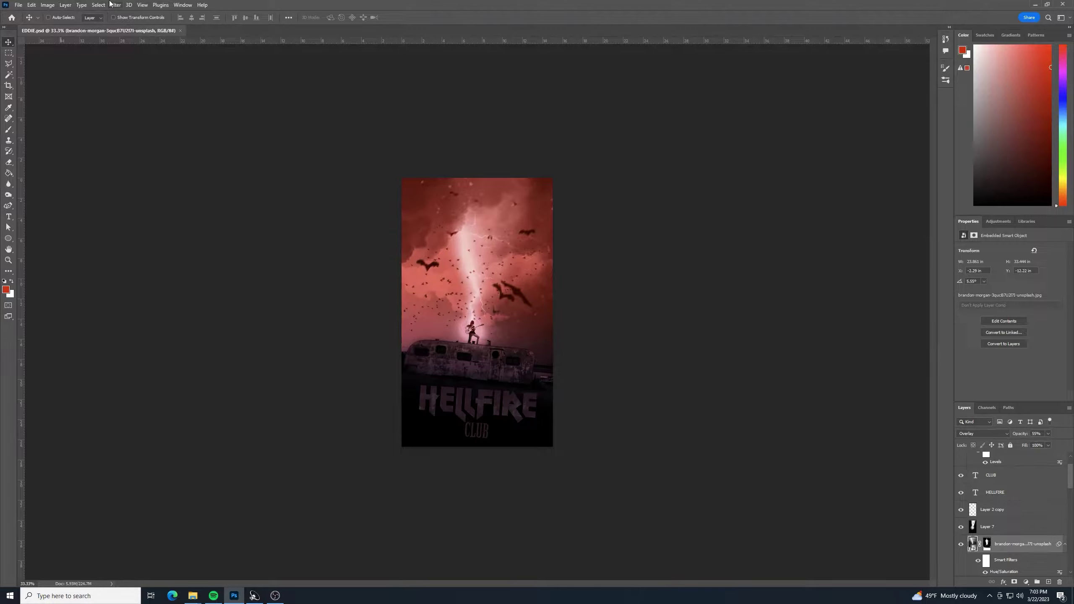
Open File Info for the poster and set the Document Title to 'Stranger Things Fan Art'
click(21, 7)
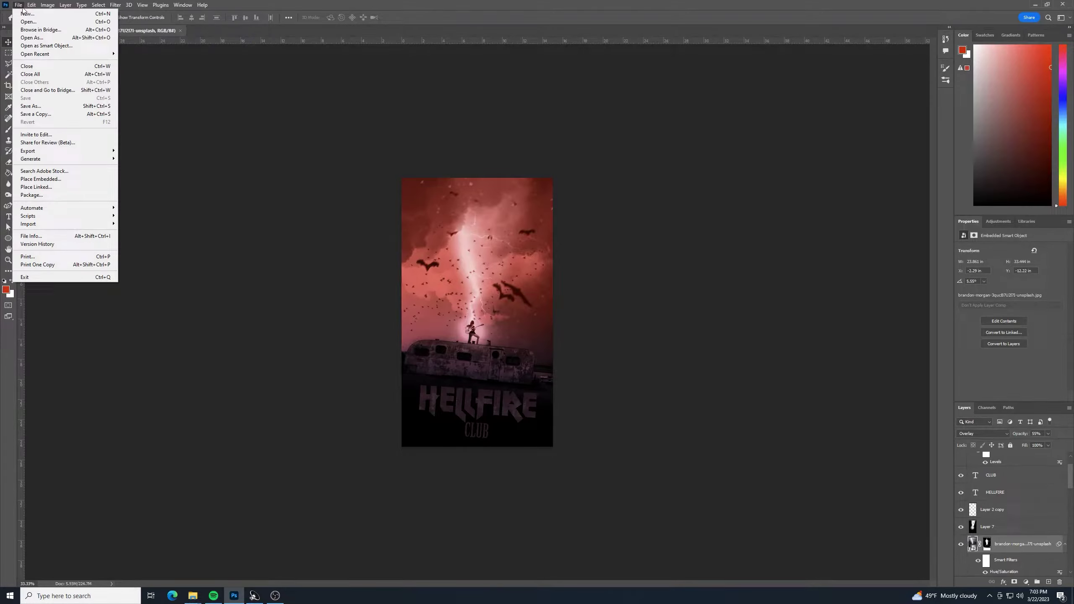
click(27, 236)
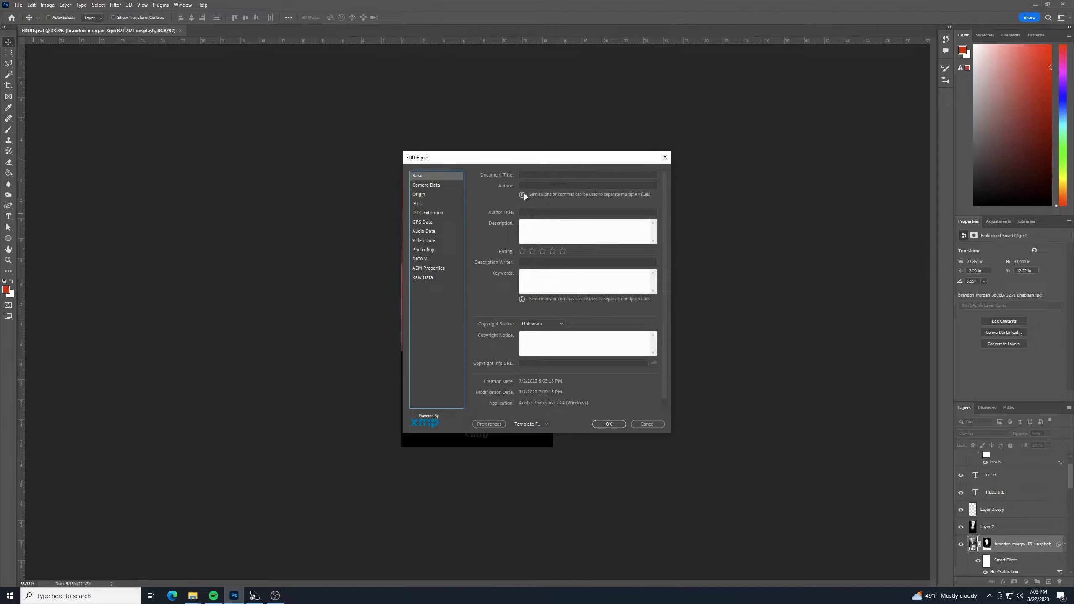
click(527, 174)
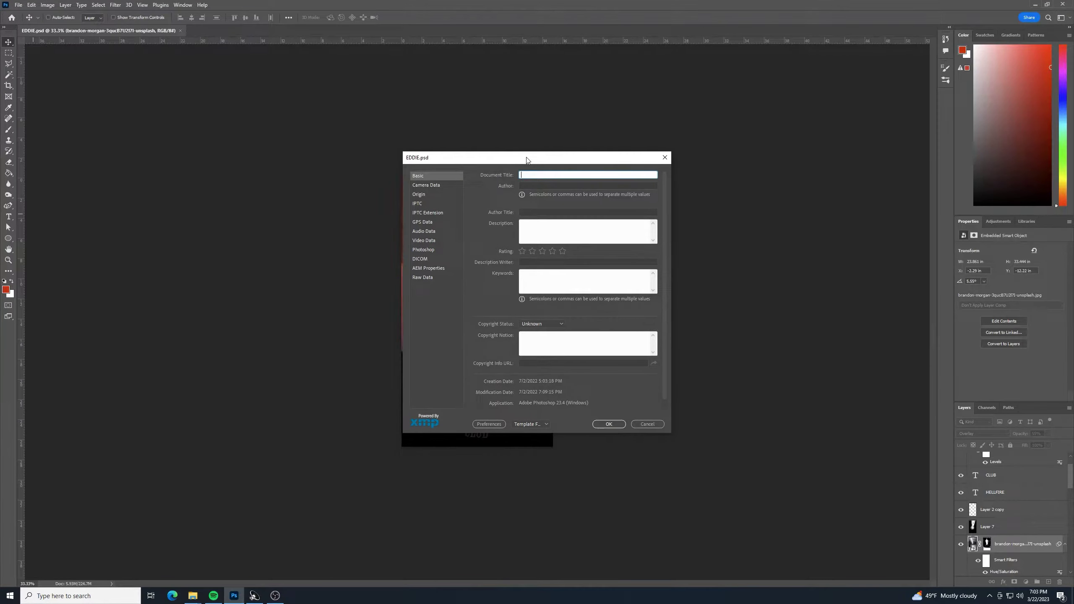
drag(526, 157, 709, 163)
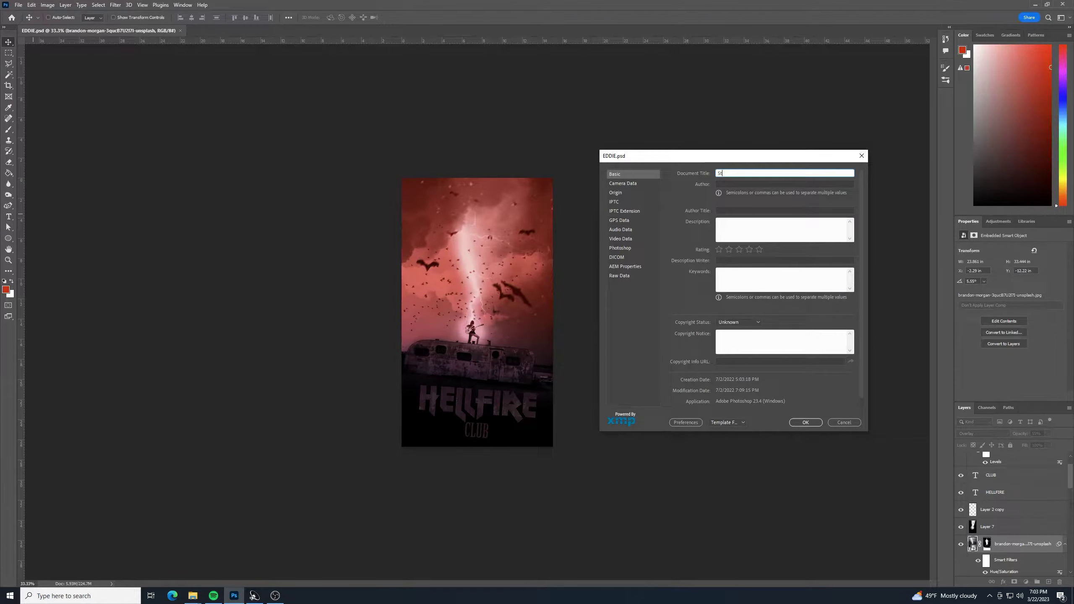
text(nger Things Fan Art)
Fill in the author's name in the Author field
click(728, 209)
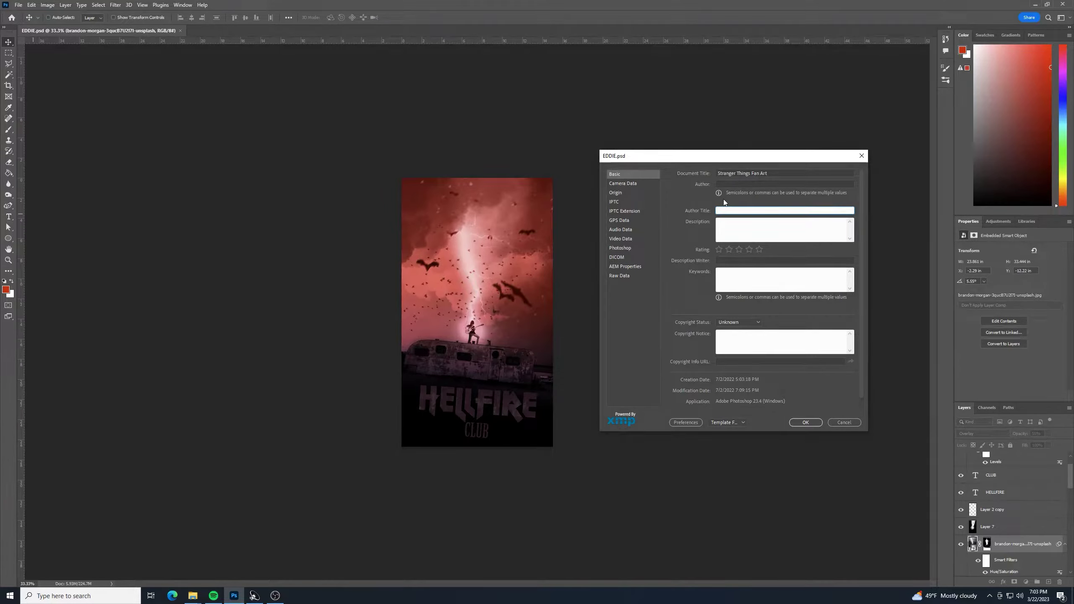
click(742, 185)
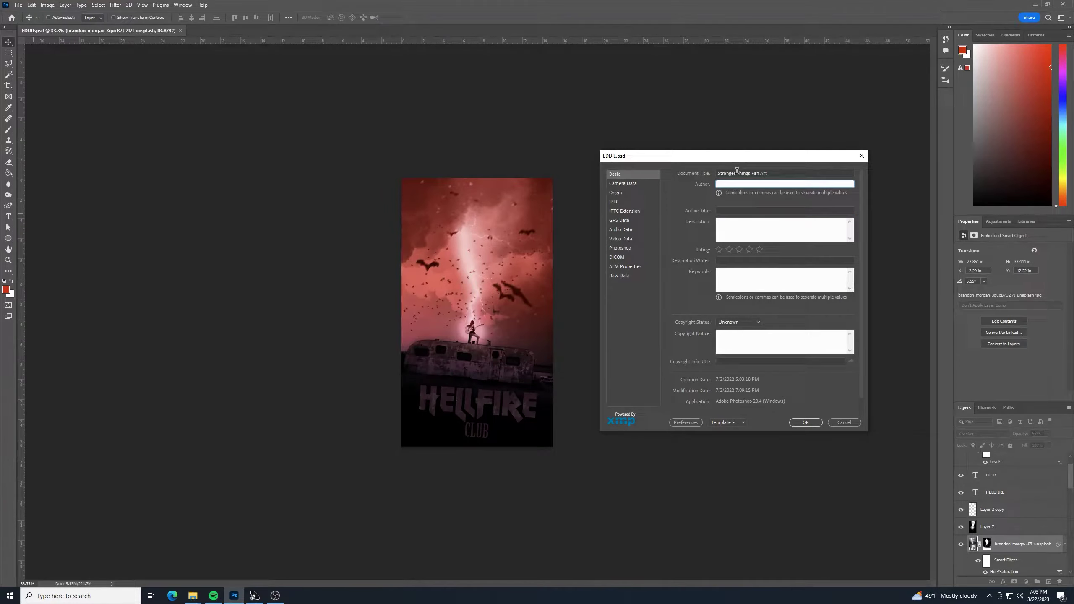
text(Brandon Petersen)
Add description 'Practice with Photoshop Composites.' and keywords like photo manipulation, composite, fan art, then apply
click(738, 221)
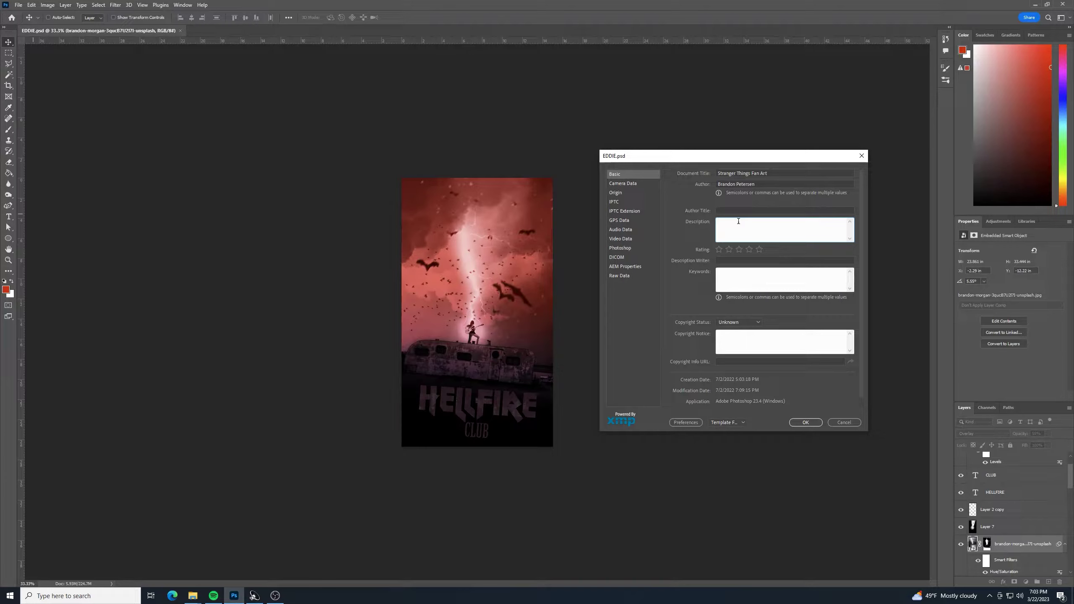
text(Practice with Photoshop Composites.)
click(746, 281)
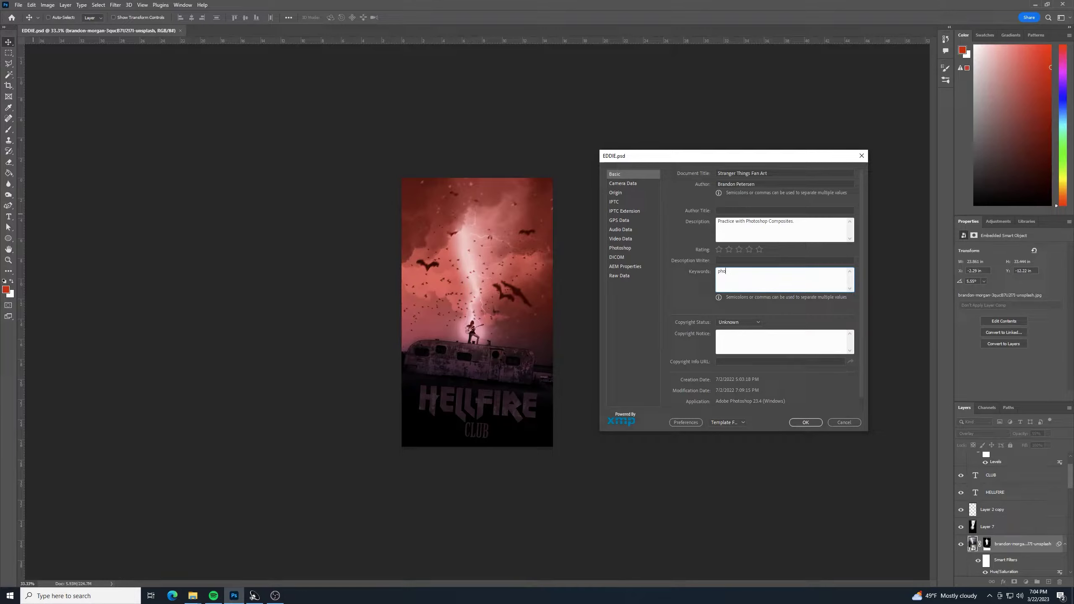
text(photo manipulation, composite, fan art, stranger things, eddie)
click(804, 422)
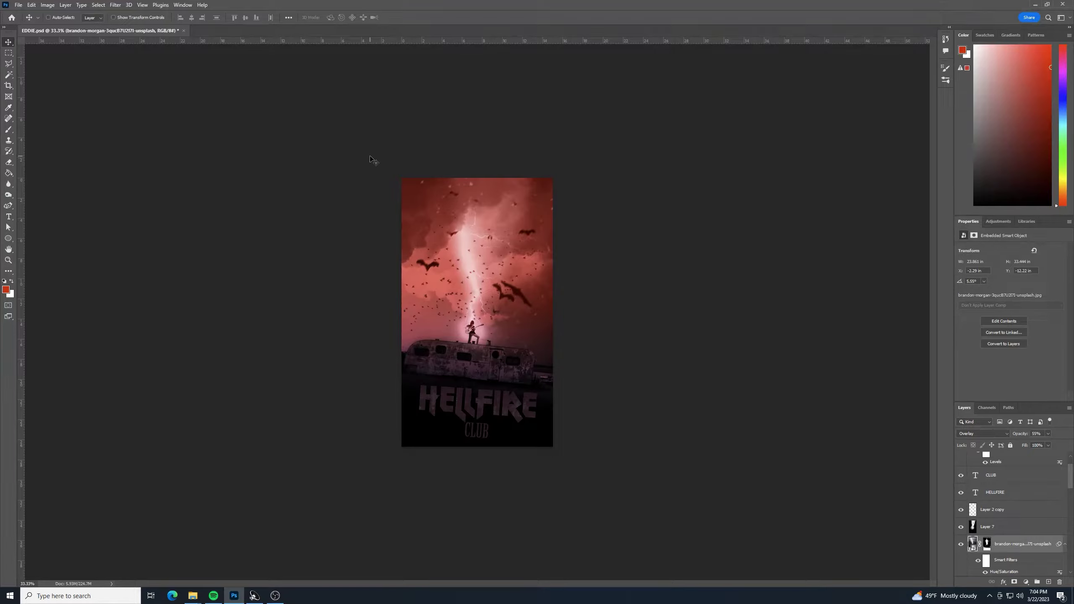
Save the poster as EDDIE.psd in the Desktop portfolio folder, keeping Maximize Compatibility
click(17, 5)
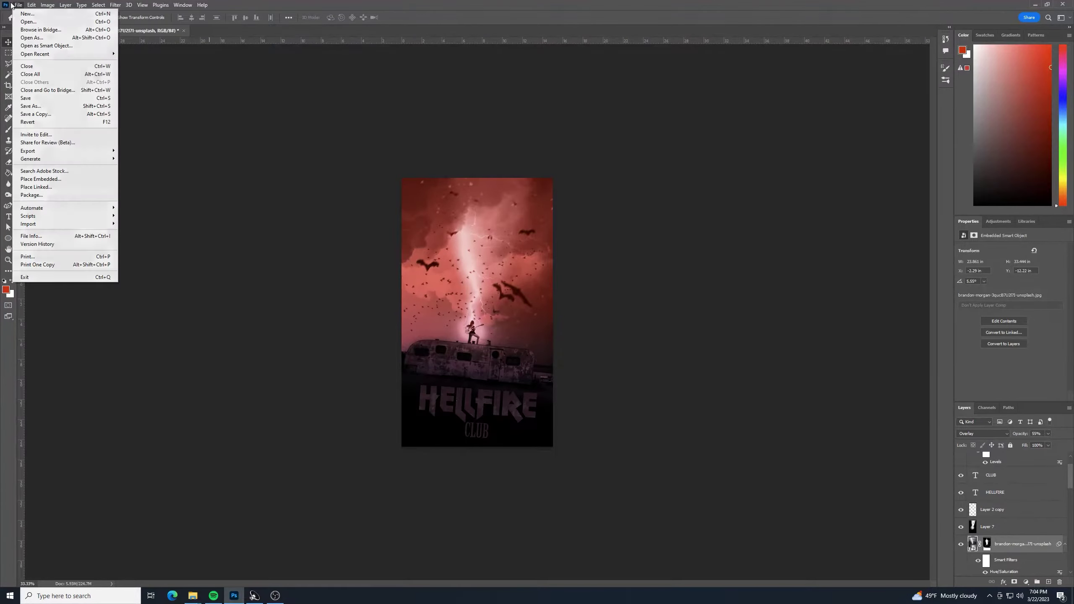
click(48, 106)
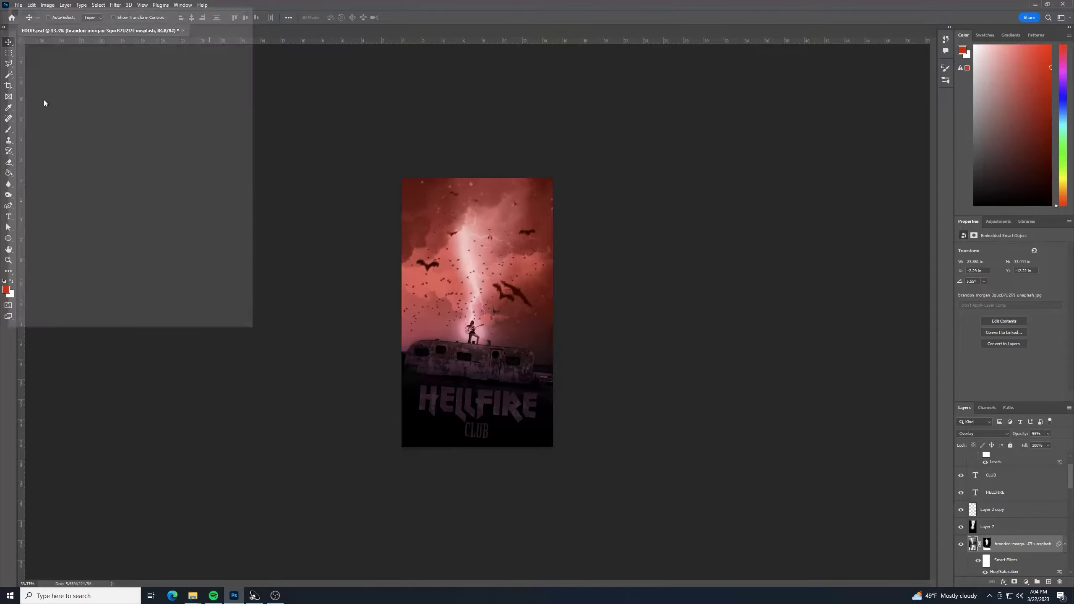
click(44, 69)
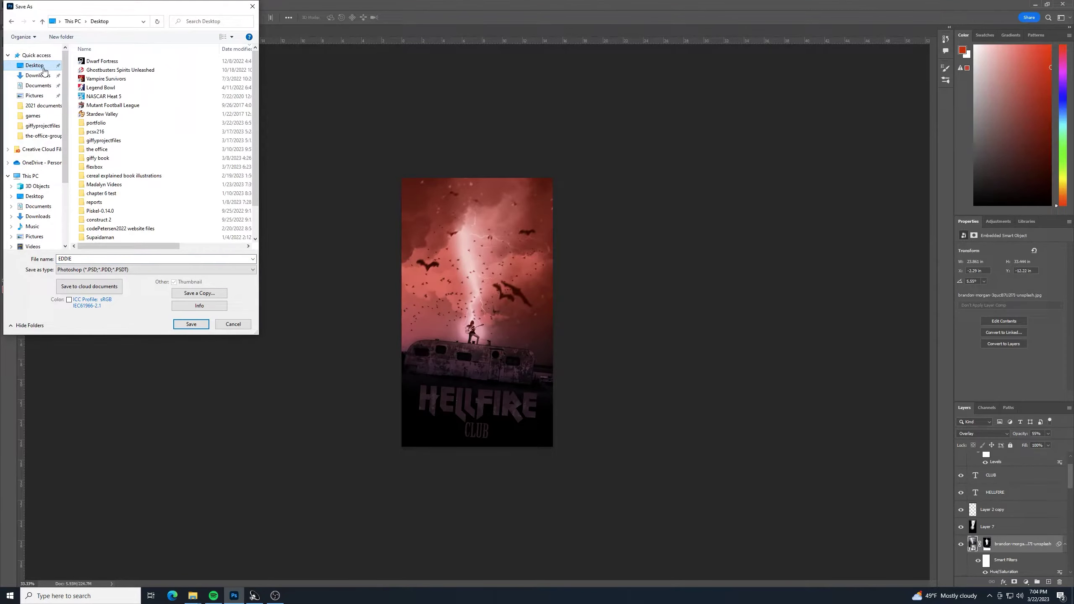
double_click(96, 123)
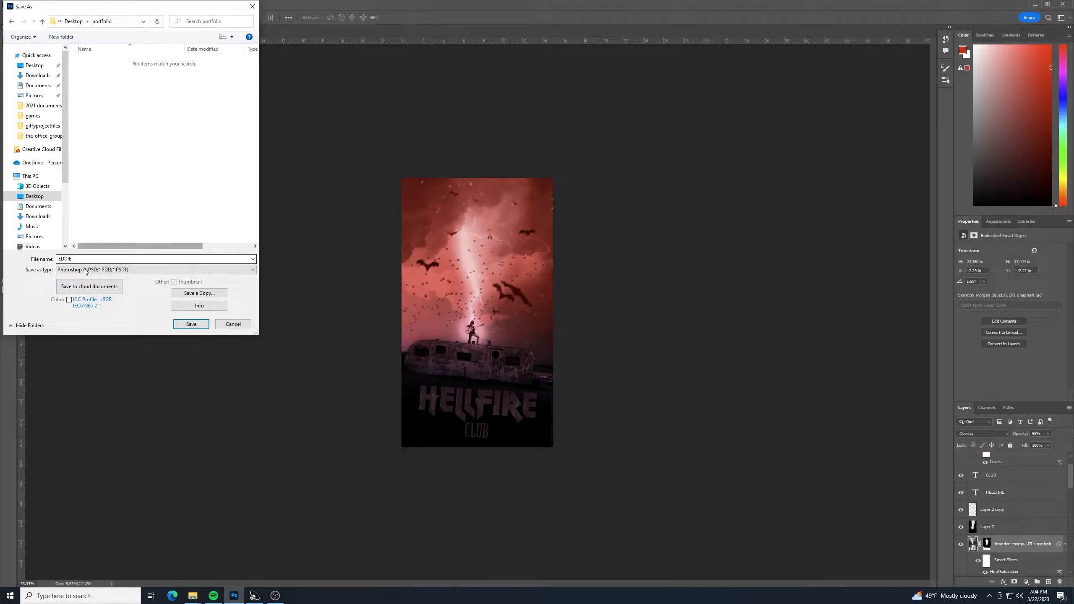
click(110, 271)
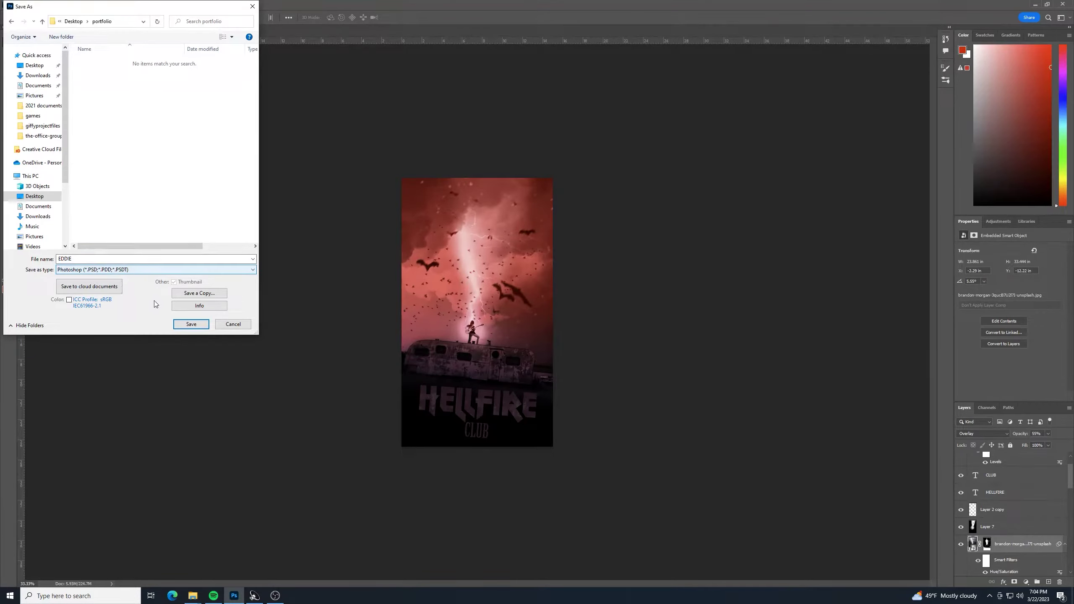
click(189, 325)
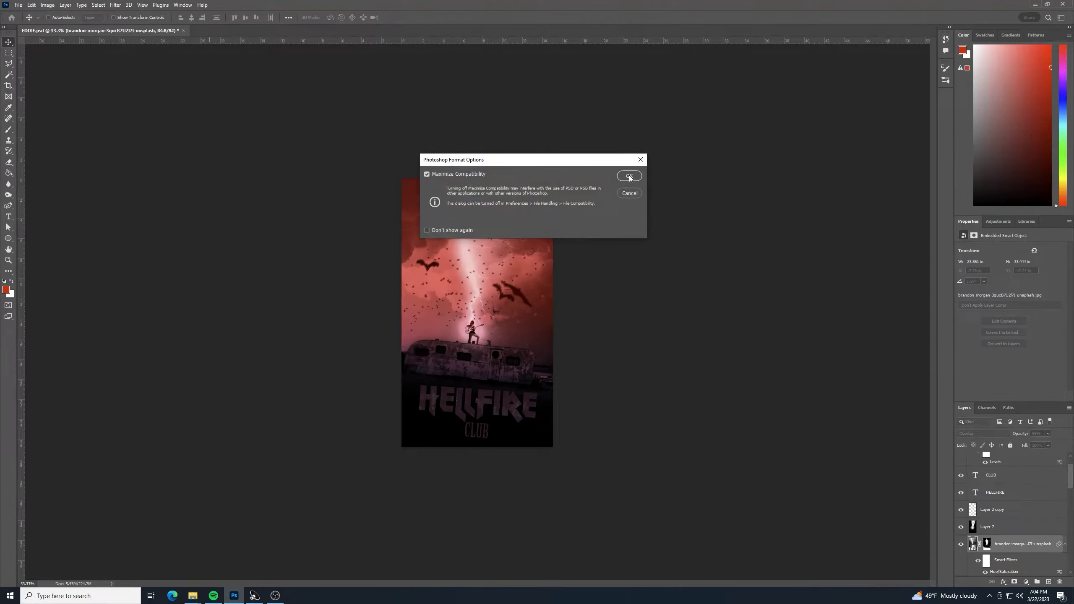
click(629, 176)
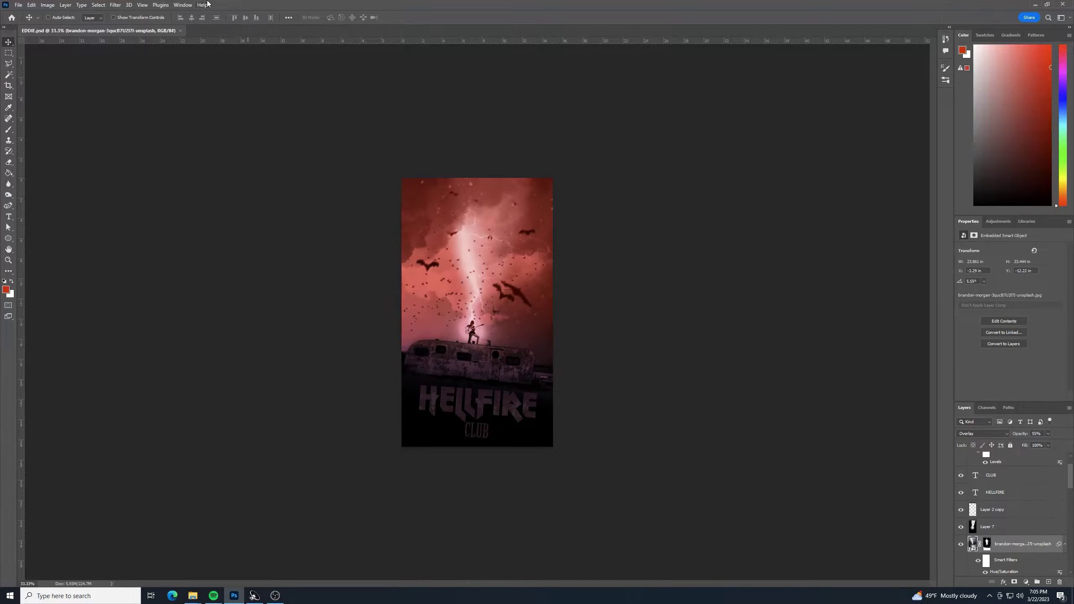
Open the PDF Presentation dialog from File > Automate
click(18, 5)
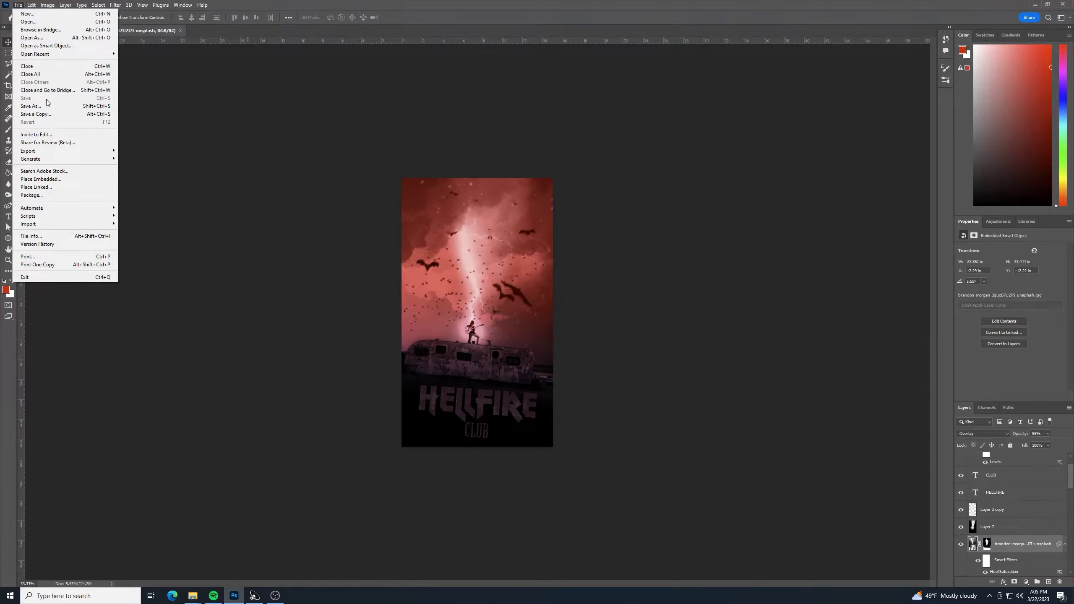
mouse_move(62, 159)
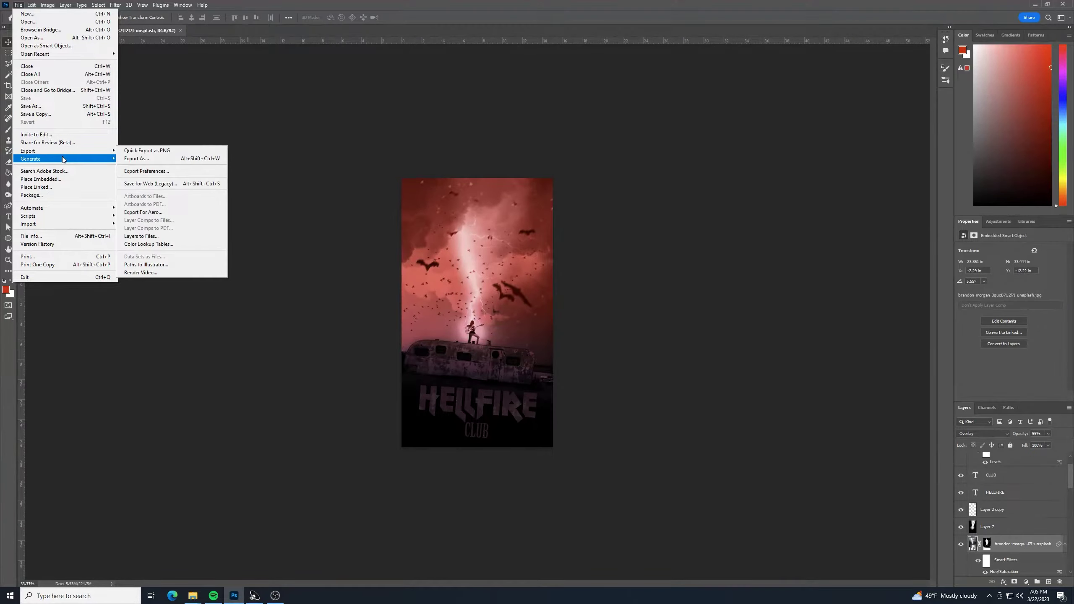
mouse_move(93, 210)
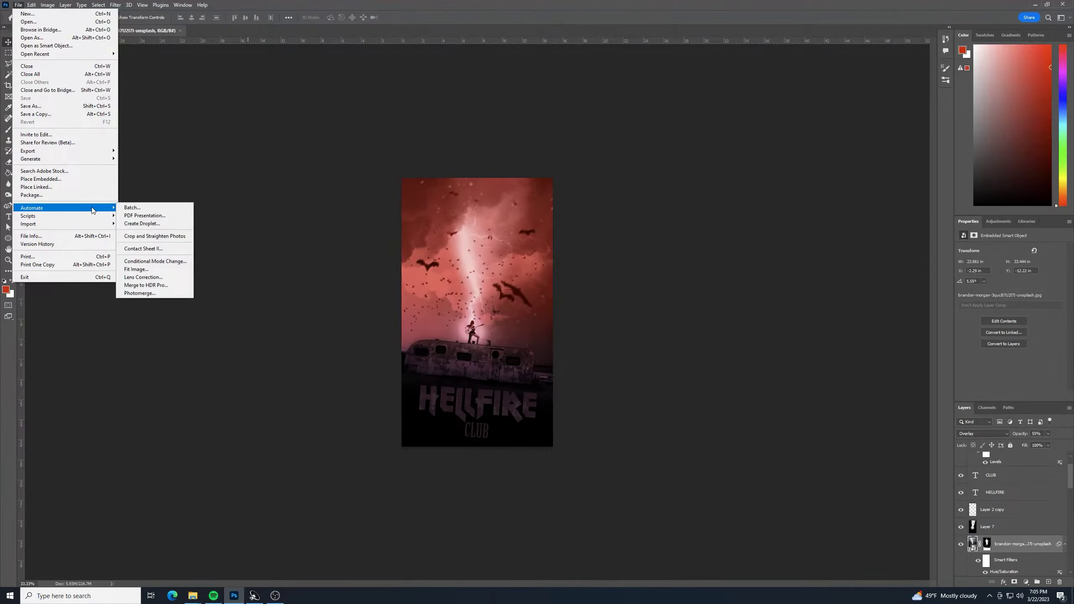
click(148, 215)
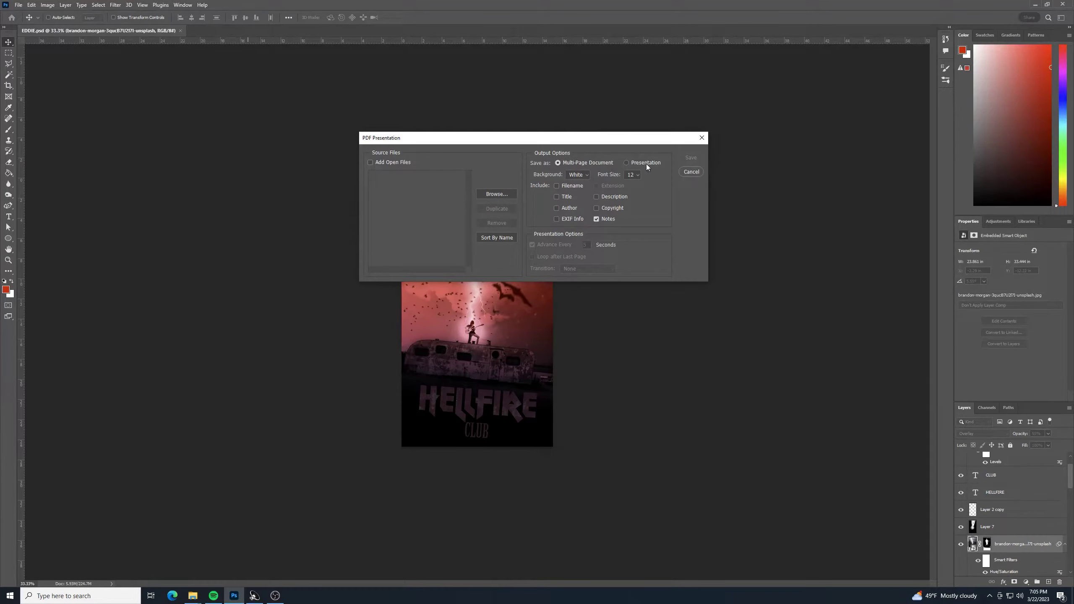
Add seven artwork files including EDDIE.psd, and move iron man photoshop copy.jpg above giffy-book-cover.jpg
click(496, 194)
click(557, 196)
click(596, 197)
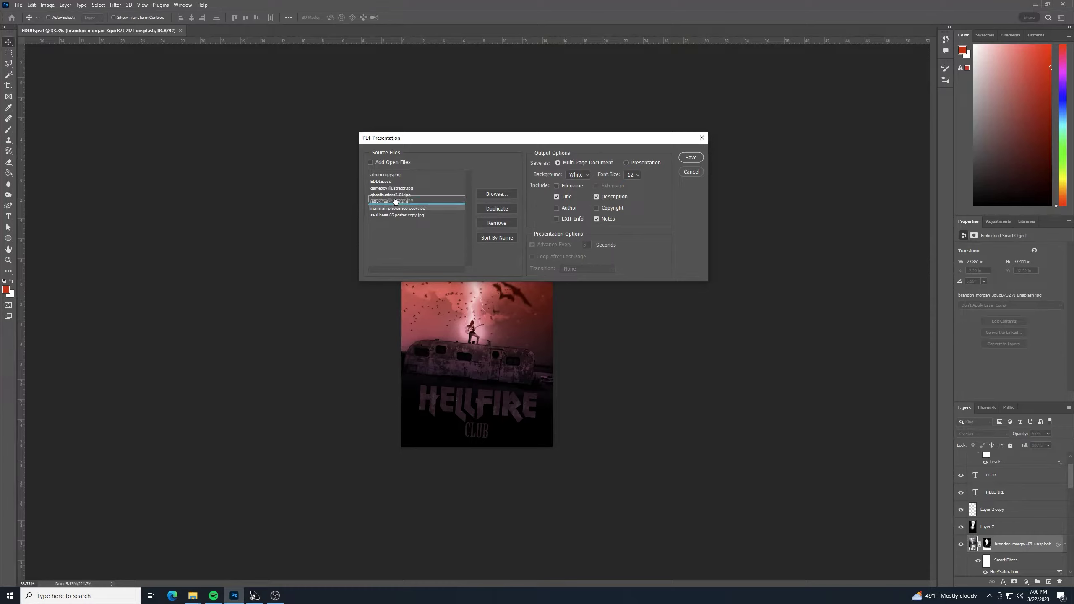
click(397, 202)
drag(397, 208, 415, 195)
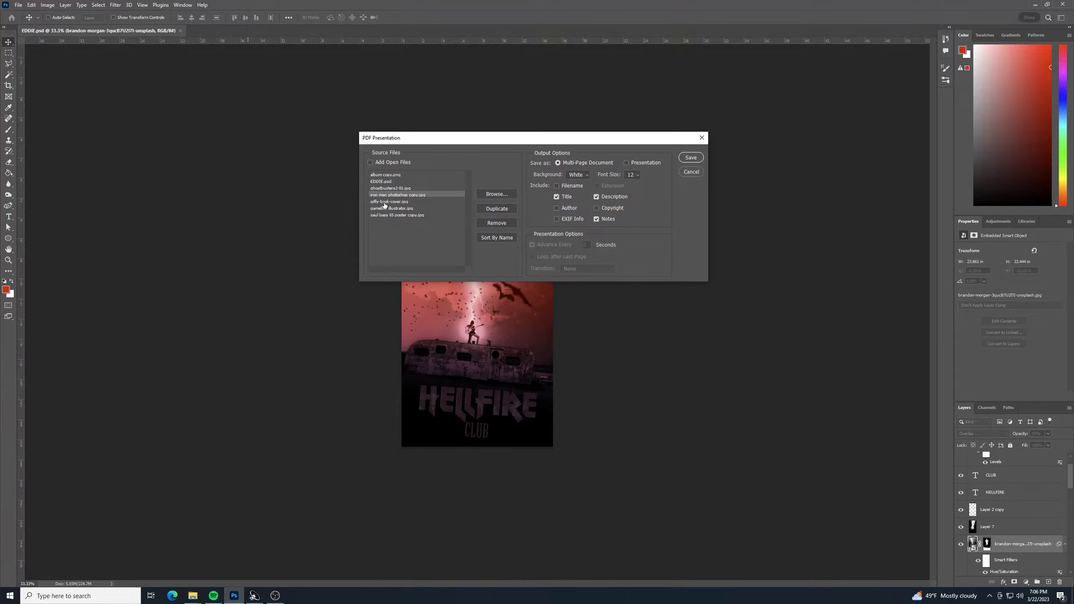
Save the presentation as 'portfolio example' PDF in the Desktop portfolio folder with High Quality Print
click(691, 157)
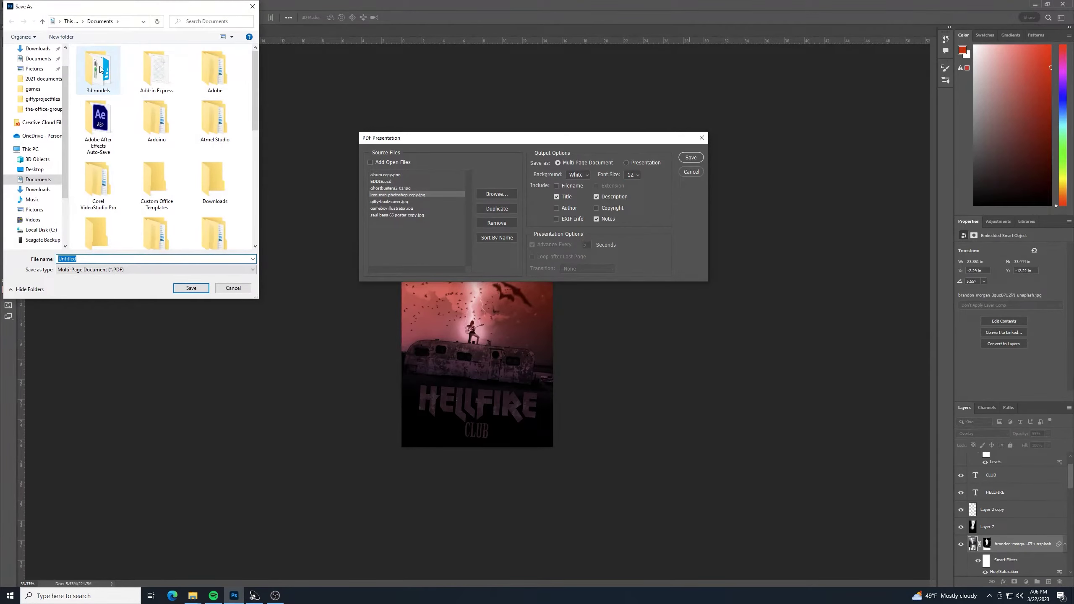
click(40, 171)
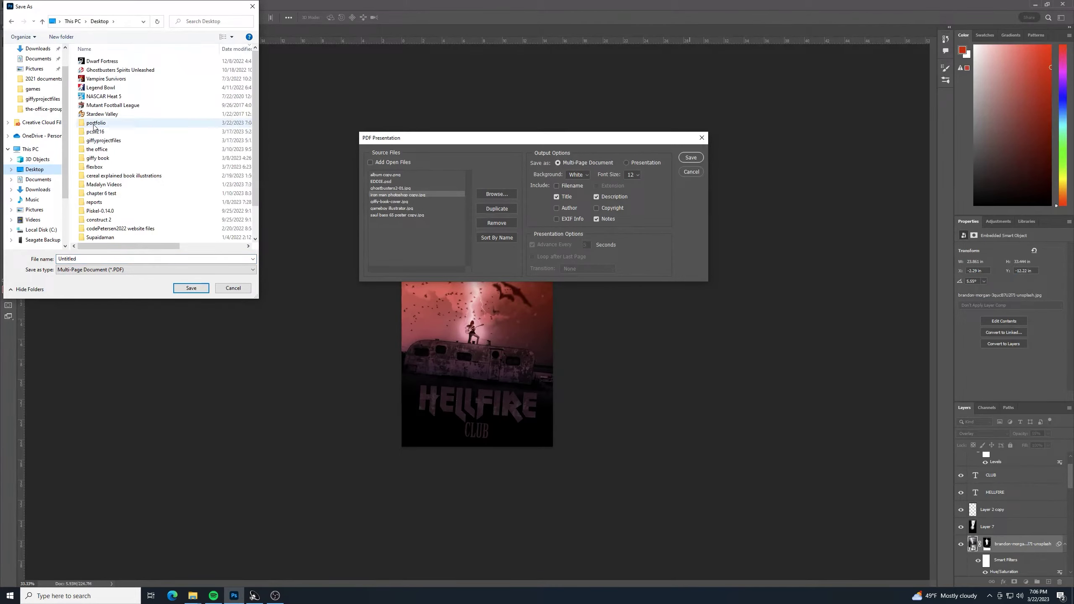
double_click(90, 126)
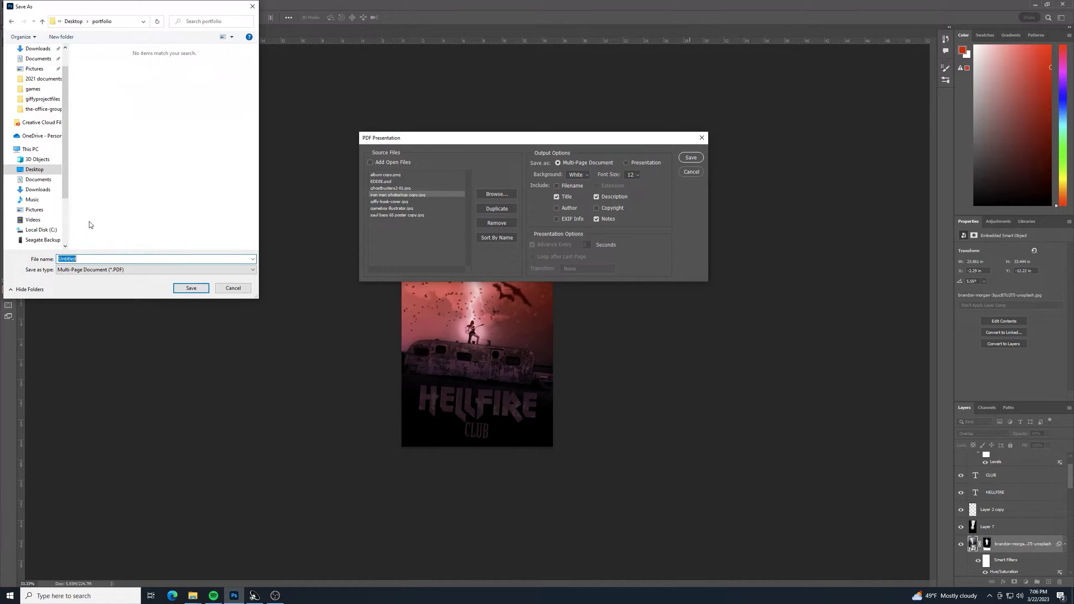
text(portfolio examp)
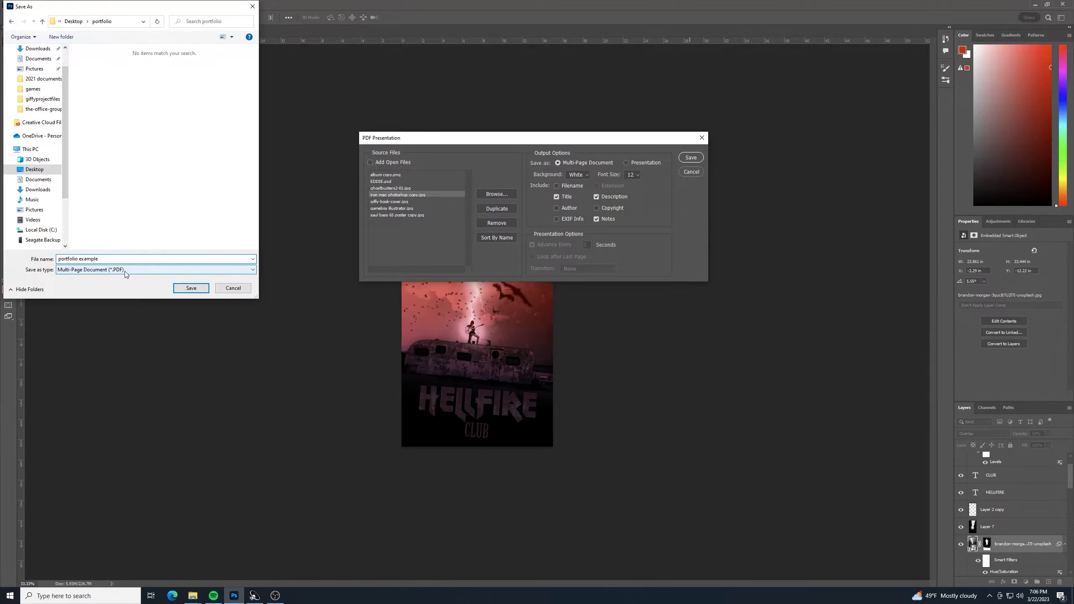
click(184, 287)
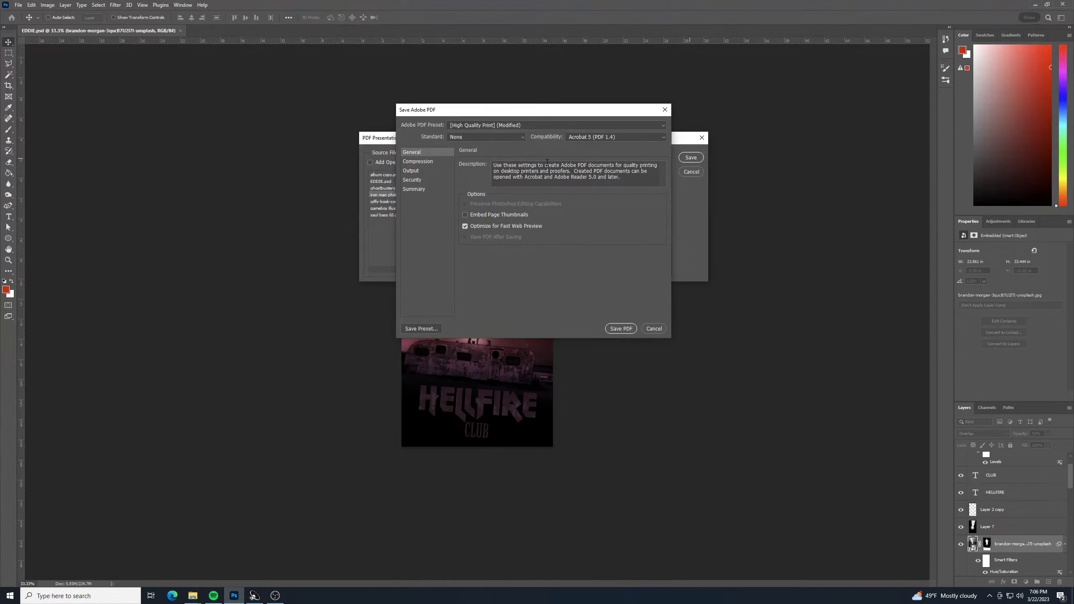
click(625, 329)
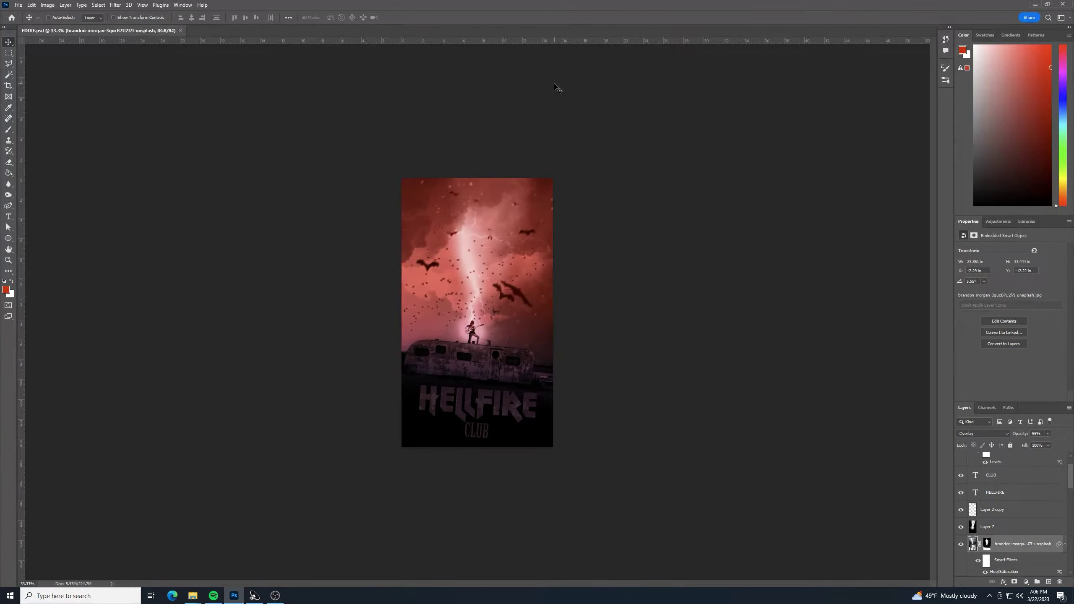
Minimize Photoshop, OBS and the 'this week' window, then select the portfolio example PDF
click(1035, 5)
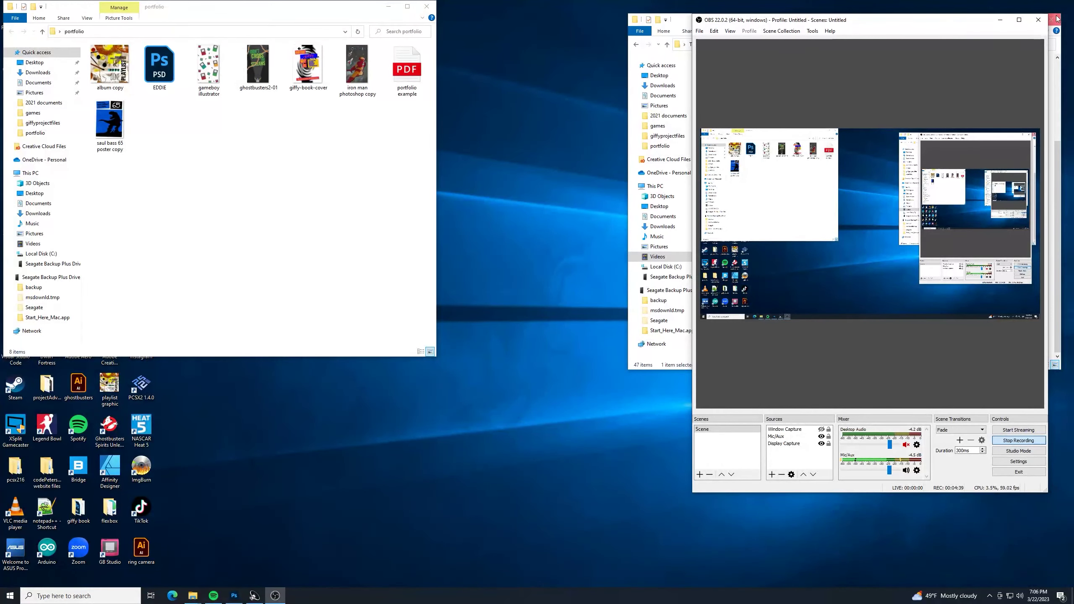
click(1000, 19)
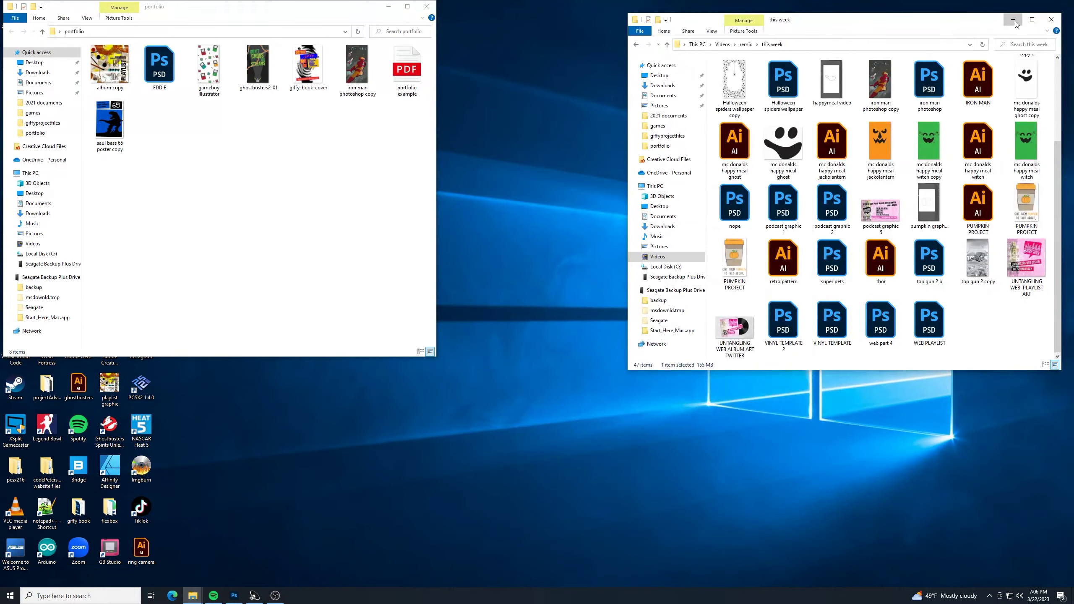
click(1015, 20)
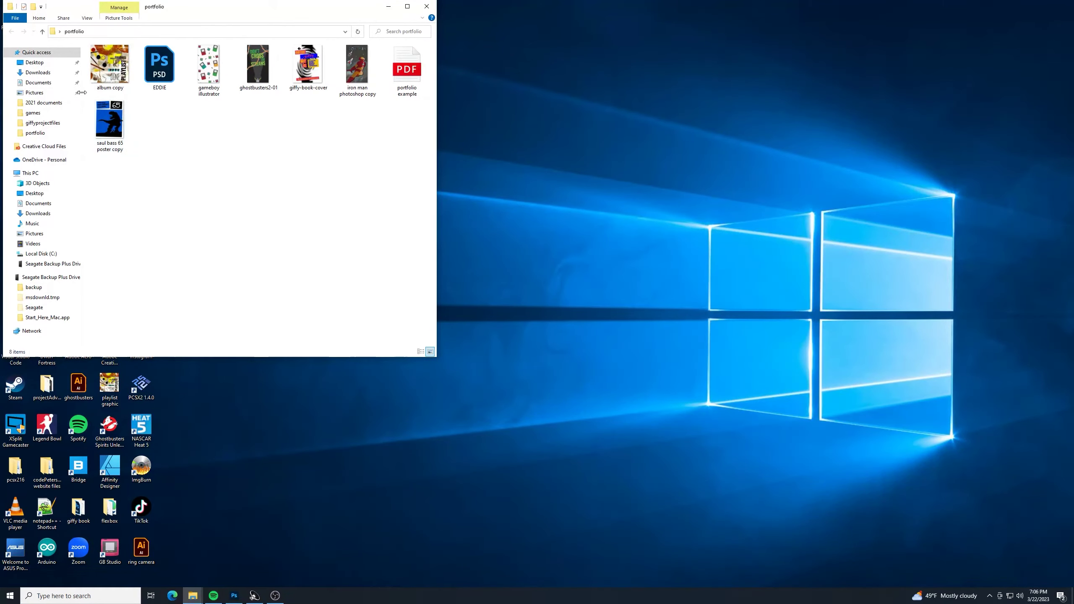
click(402, 77)
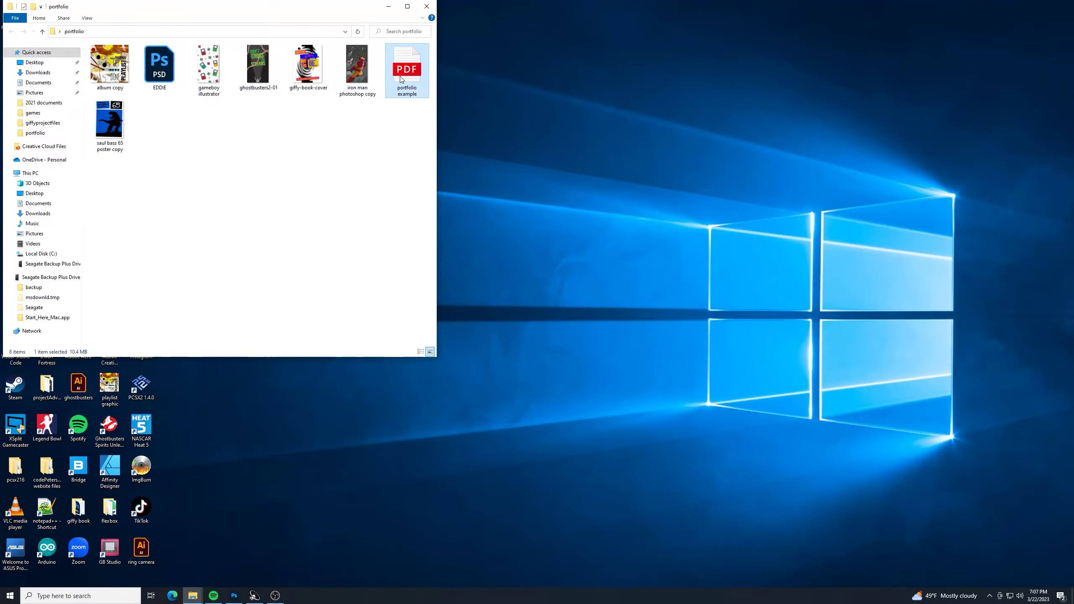
Open portfolio example.pdf in a maximized Edge window and zoom in on the playlist artwork page
double_click(401, 79)
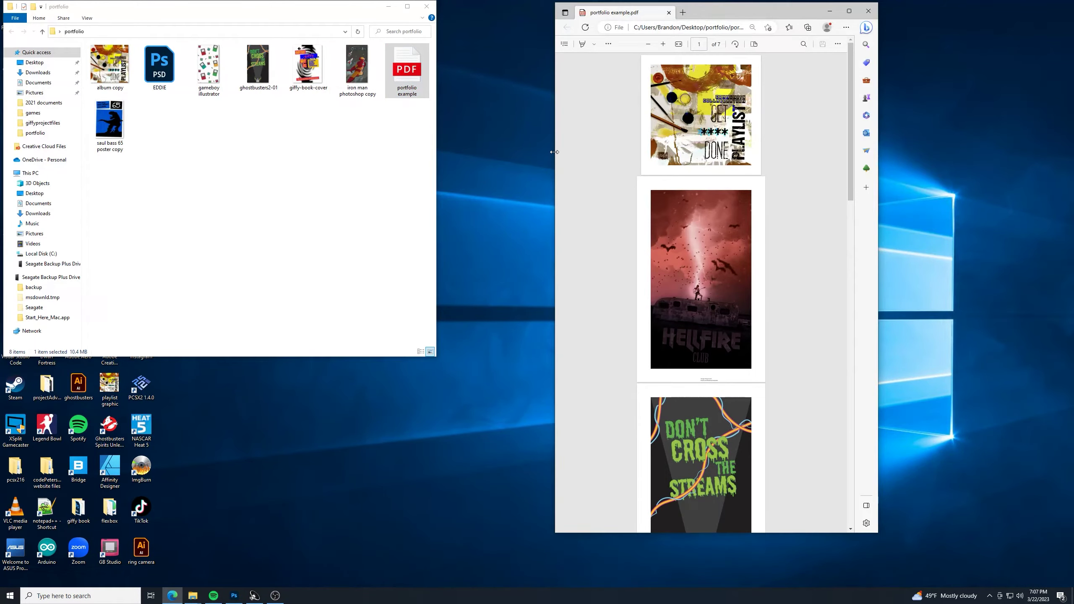
click(849, 11)
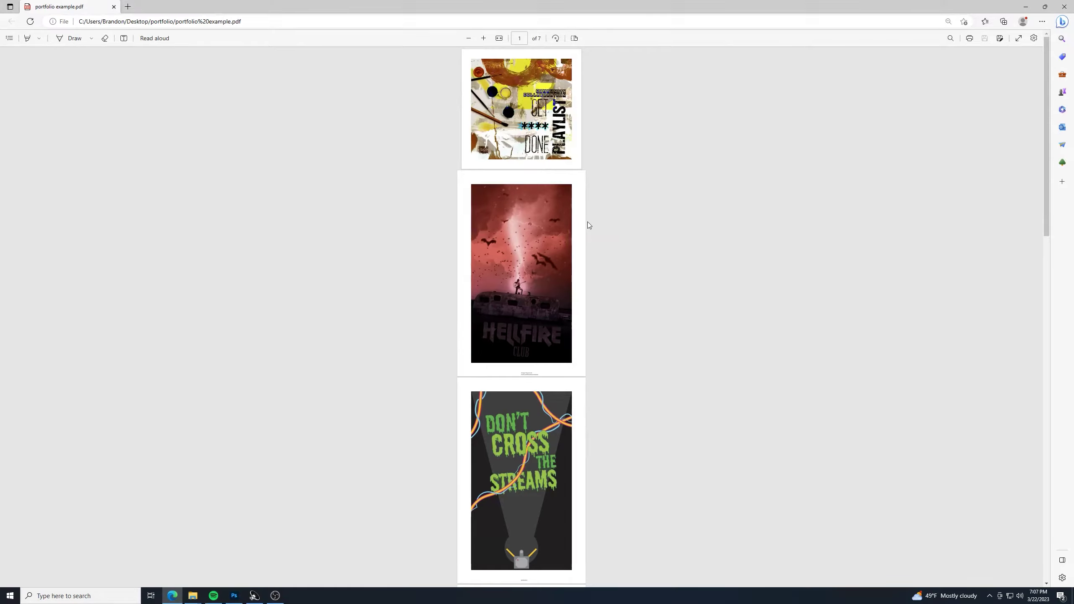
scroll(589, 224, up, 5)
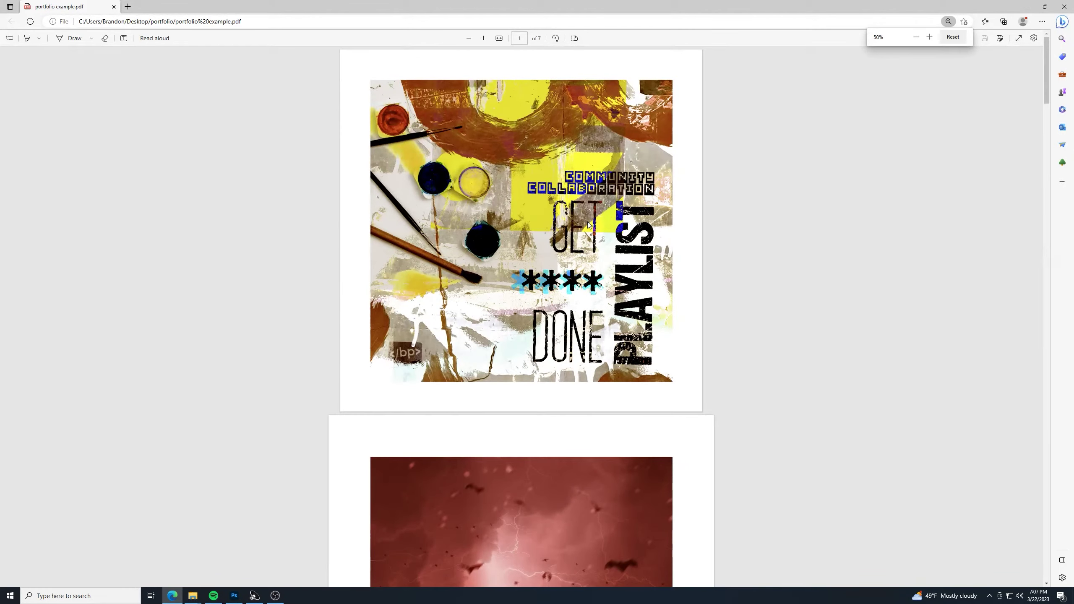
scroll(767, 259, down, 1)
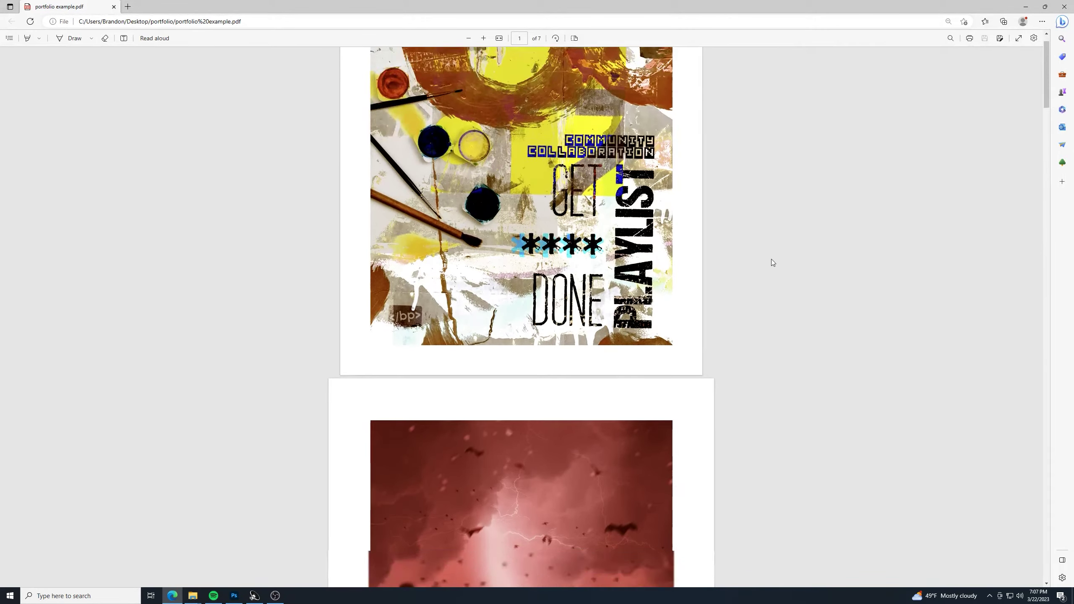
scroll(782, 230, up, 1)
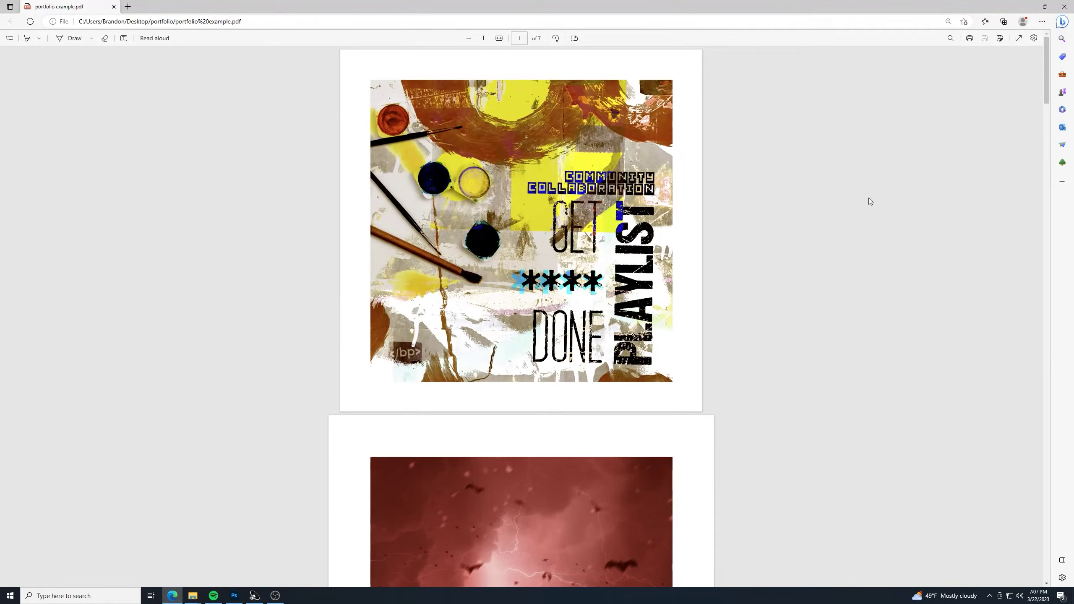
scroll(584, 285, down, 4)
scroll(583, 285, down, 2)
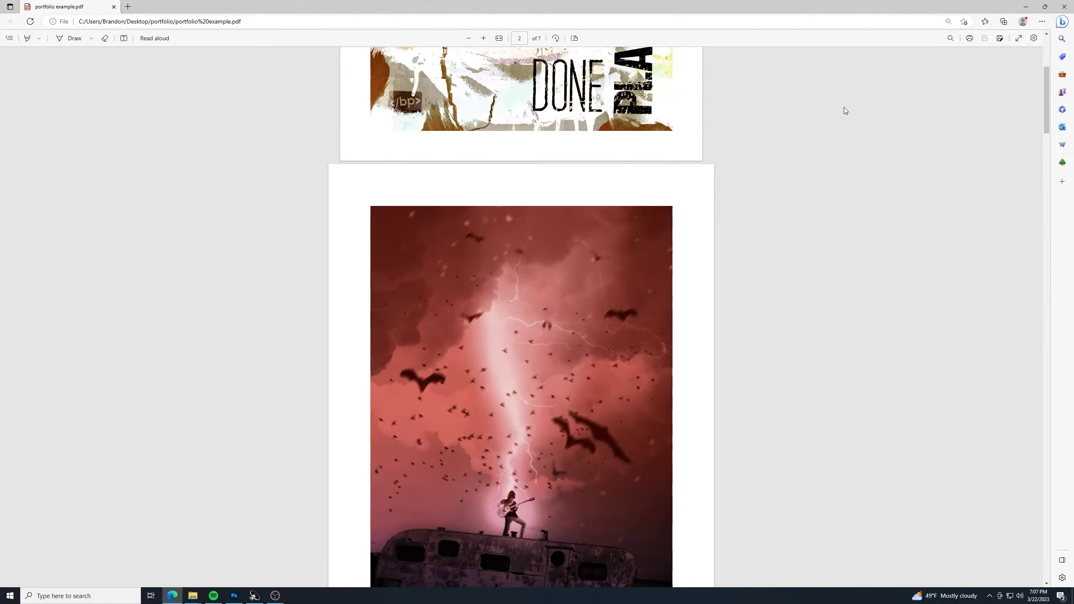
scroll(798, 135, up, 2)
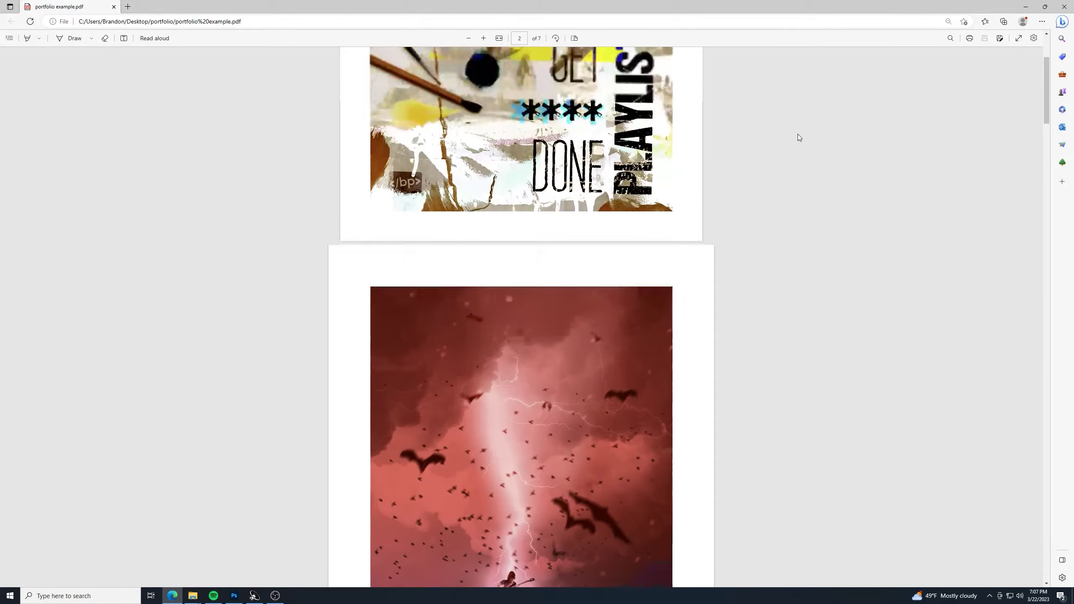
scroll(799, 127, up, 4)
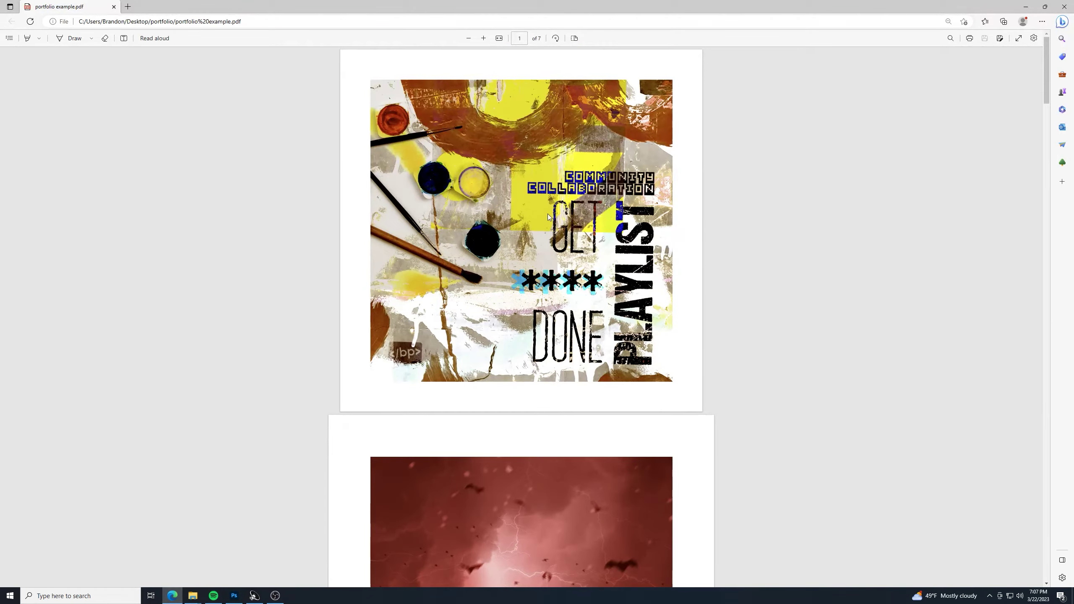
Scroll past the HELLFIRE CLUB and Iron Man pages to the Game Boy pattern on page 5
scroll(548, 217, down, 10)
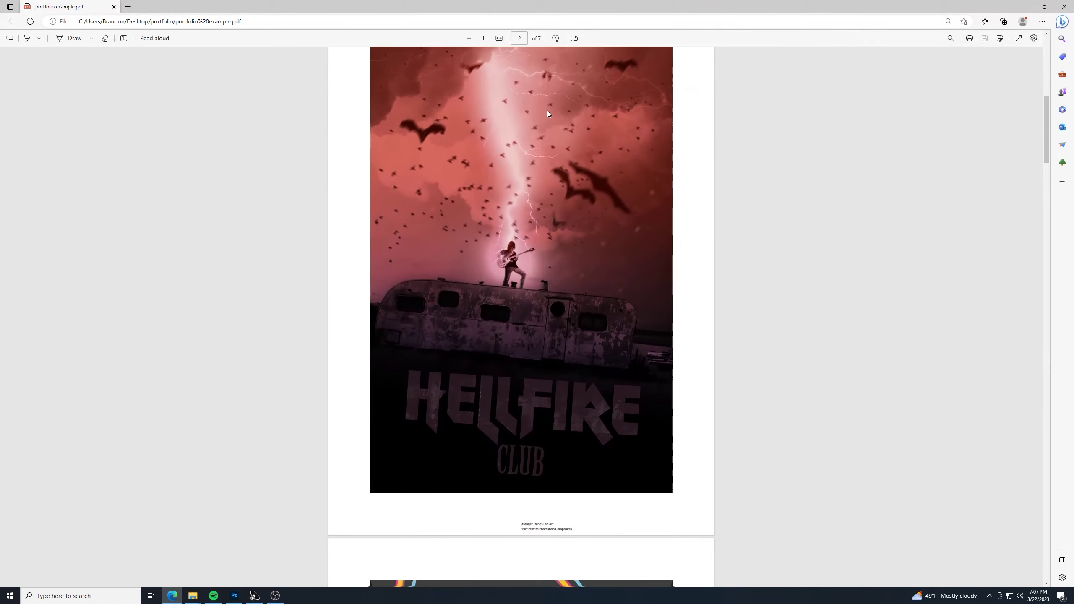
scroll(548, 110, up, 3)
scroll(559, 94, down, 7)
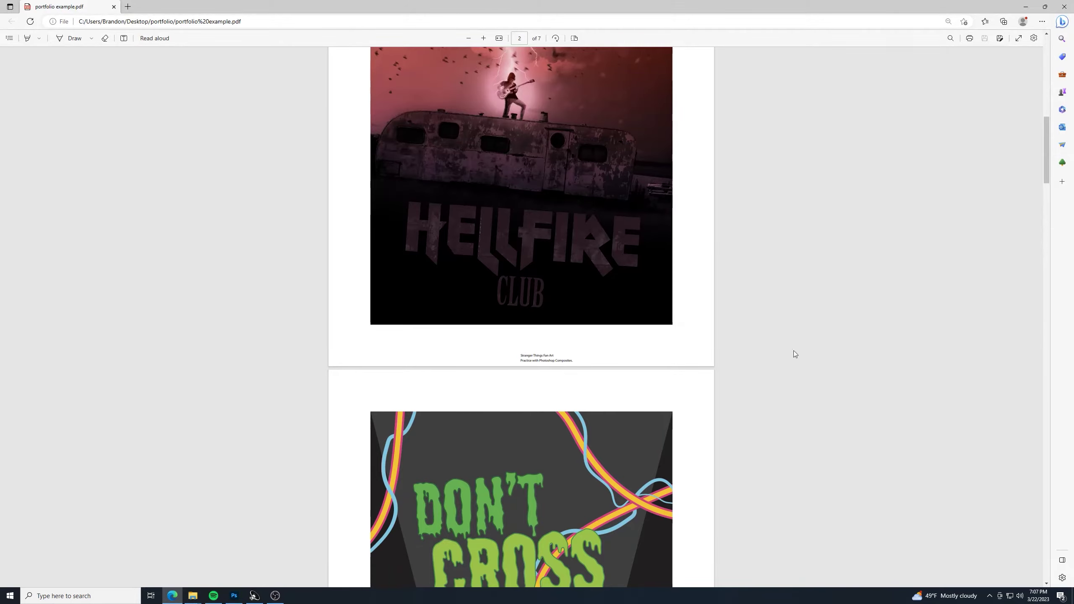
scroll(894, 335, down, 15)
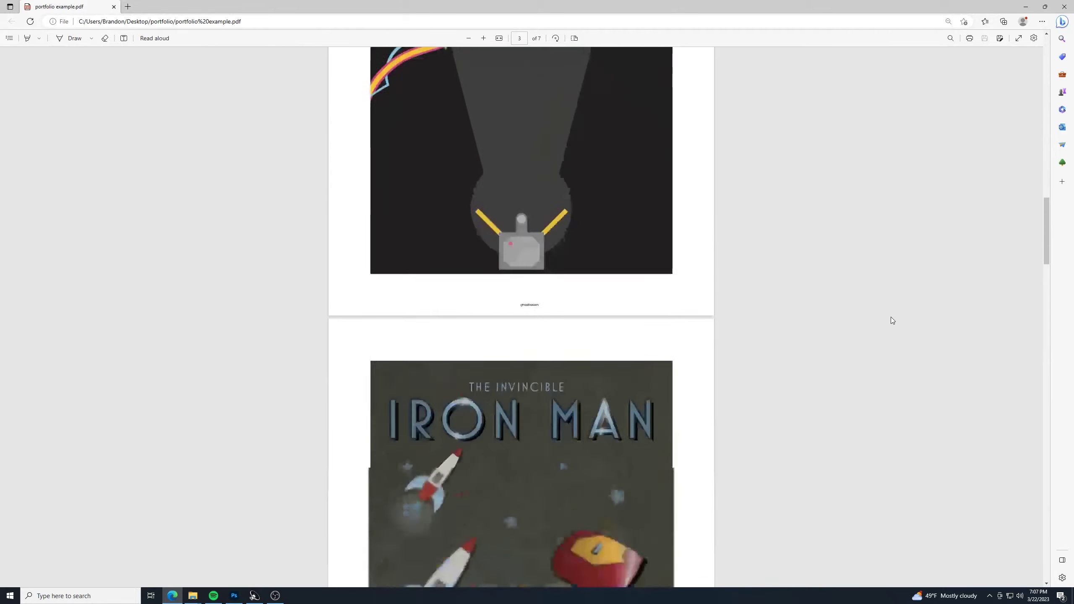
scroll(671, 70, down, 10)
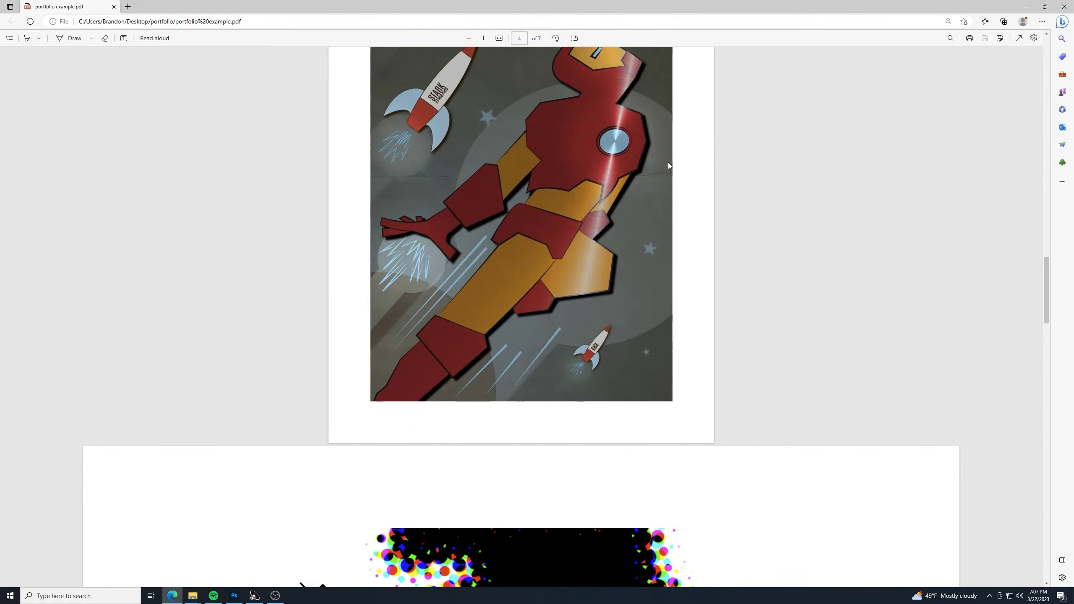
scroll(684, 157, down, 15)
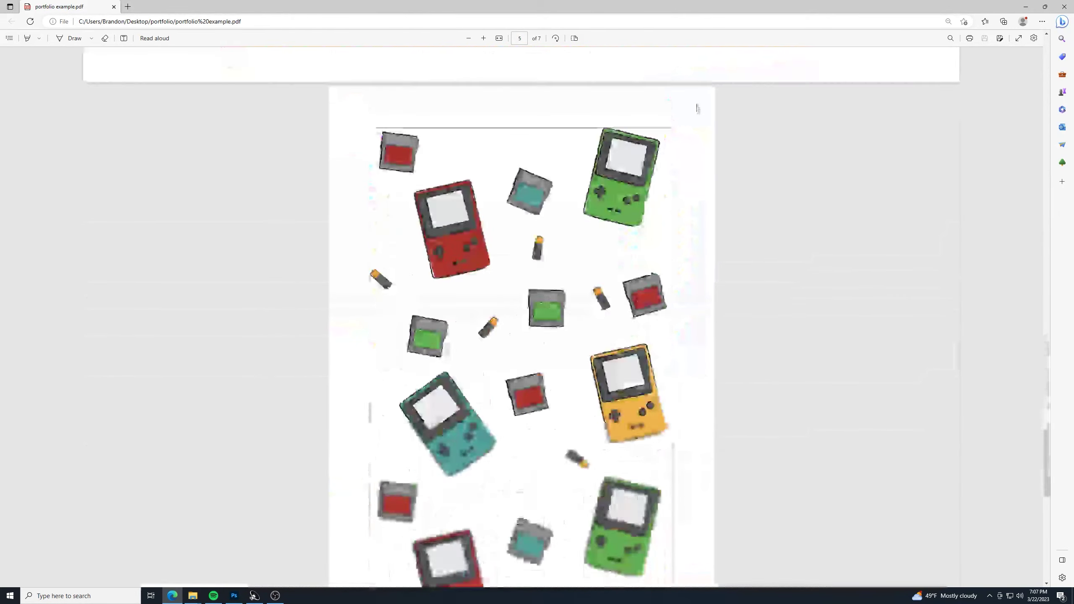